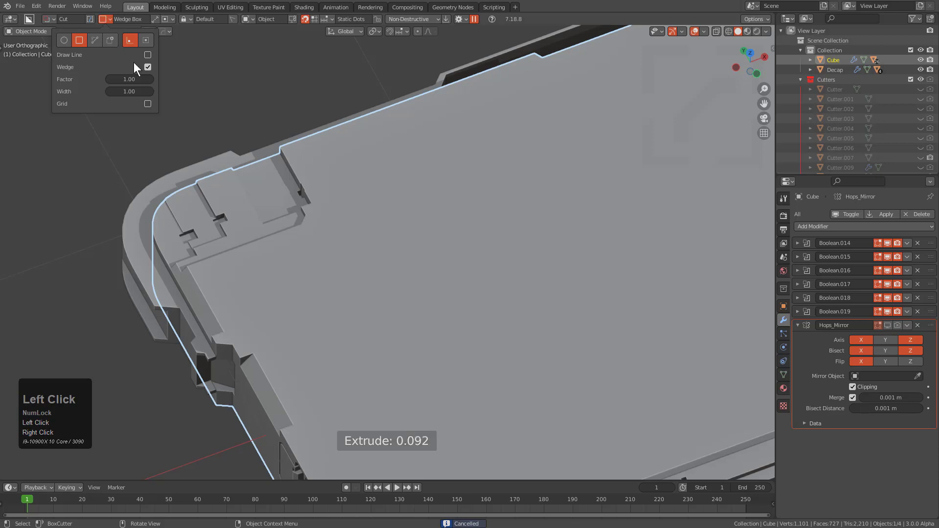
click(148, 65)
drag(327, 204, 307, 245)
mouse_move(475, 280)
mouse_down()
mouse_move(450, 304)
mouse_move(466, 298)
mouse_move(485, 260)
mouse_move(502, 264)
mouse_move(488, 295)
mouse_up()
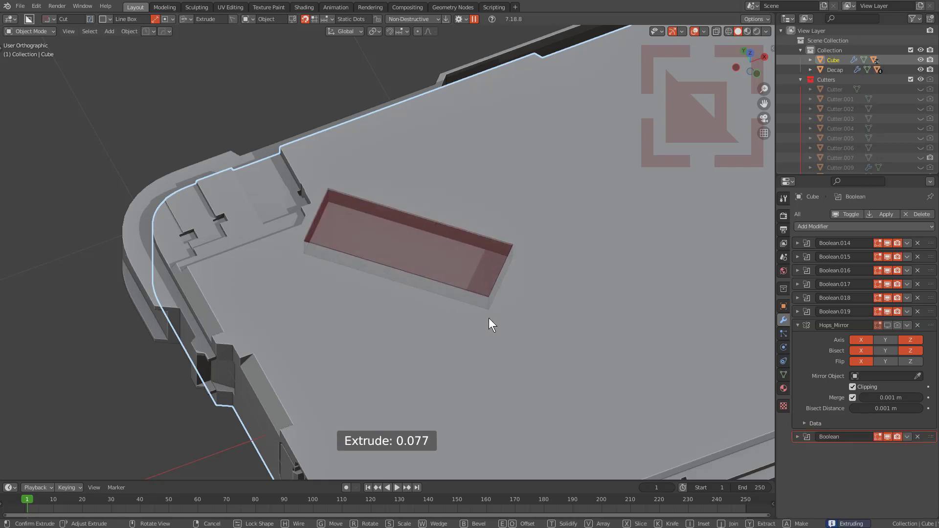
right_click(489, 318)
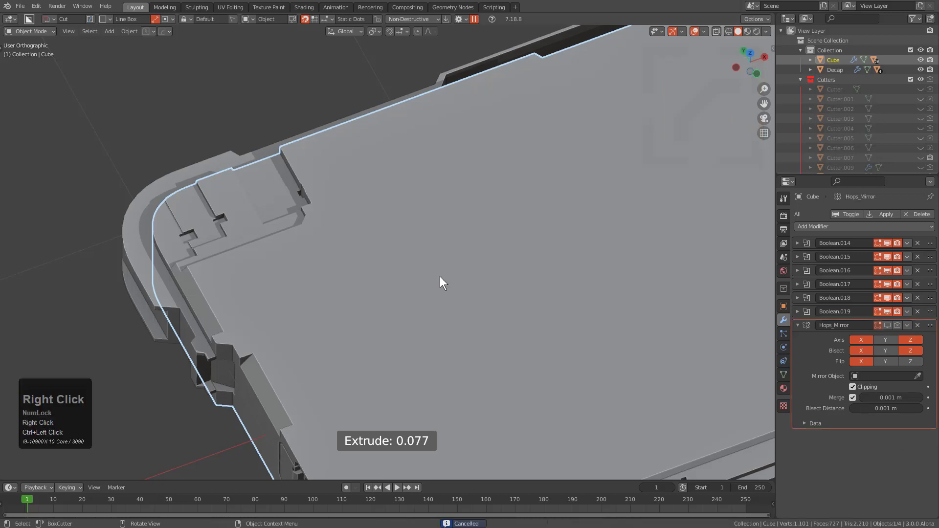
mouse_move(303, 157)
mouse_down()
mouse_move(328, 204)
mouse_move(300, 218)
mouse_move(318, 235)
mouse_move(418, 225)
mouse_move(448, 205)
mouse_move(446, 174)
mouse_move(475, 168)
mouse_up()
right_click(474, 168)
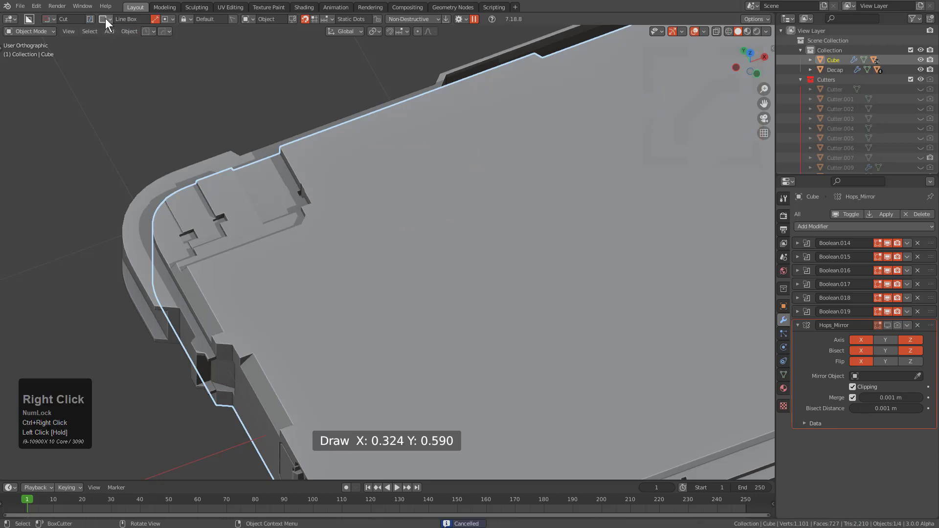
click(156, 19)
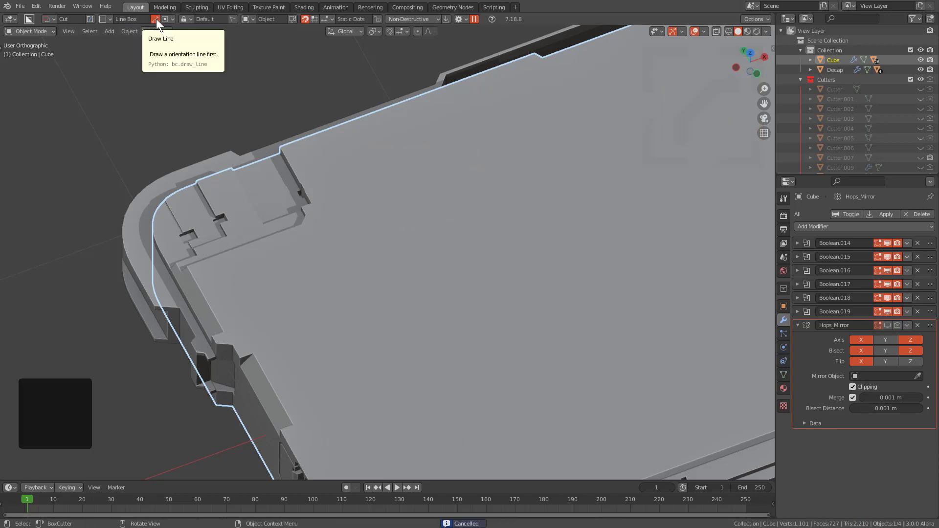
Switch the cutter shape to Ngon and draw a closed, notched polygon about 0.778 by 0.513 on the flat top beside the corner details
click(105, 19)
click(92, 38)
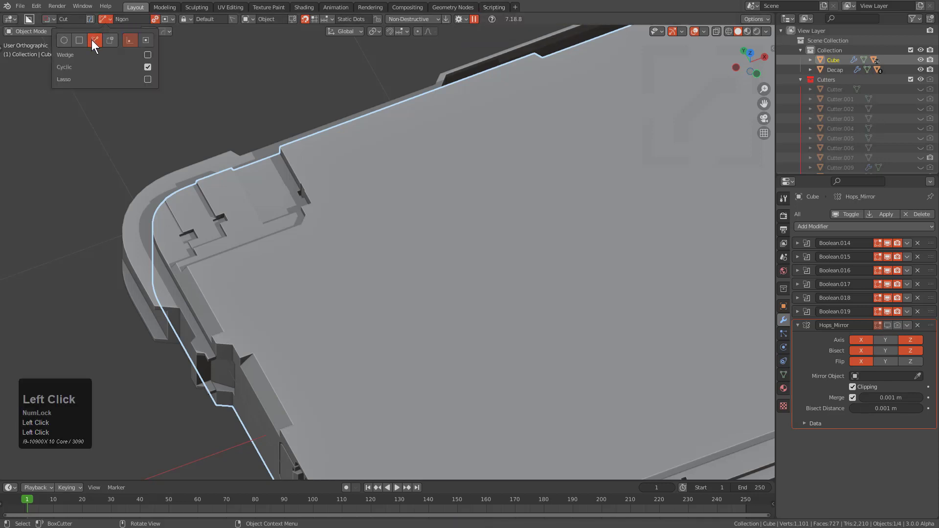
mouse_move(216, 267)
mouse_down()
mouse_move(250, 246)
mouse_move(303, 245)
mouse_move(299, 251)
mouse_up()
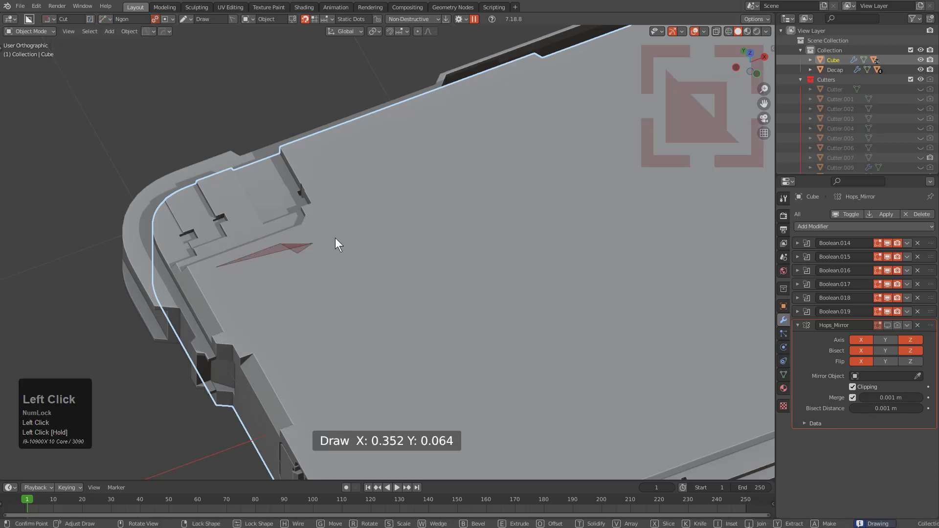
click(348, 219)
click(419, 194)
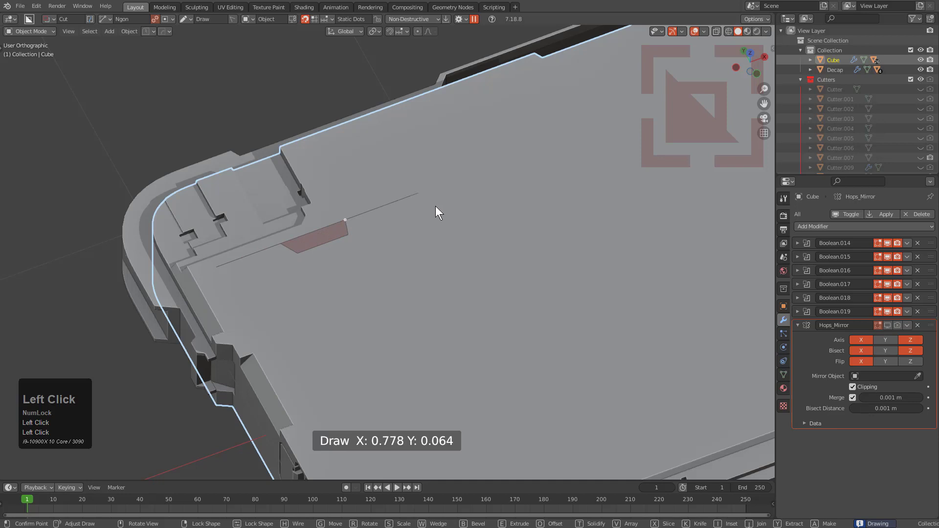
click(434, 223)
click(427, 240)
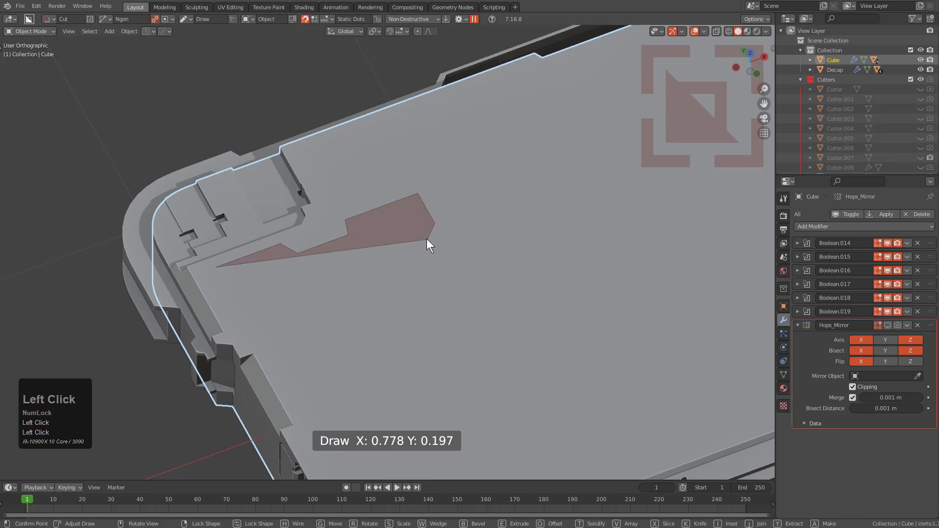
click(444, 270)
click(460, 271)
click(477, 301)
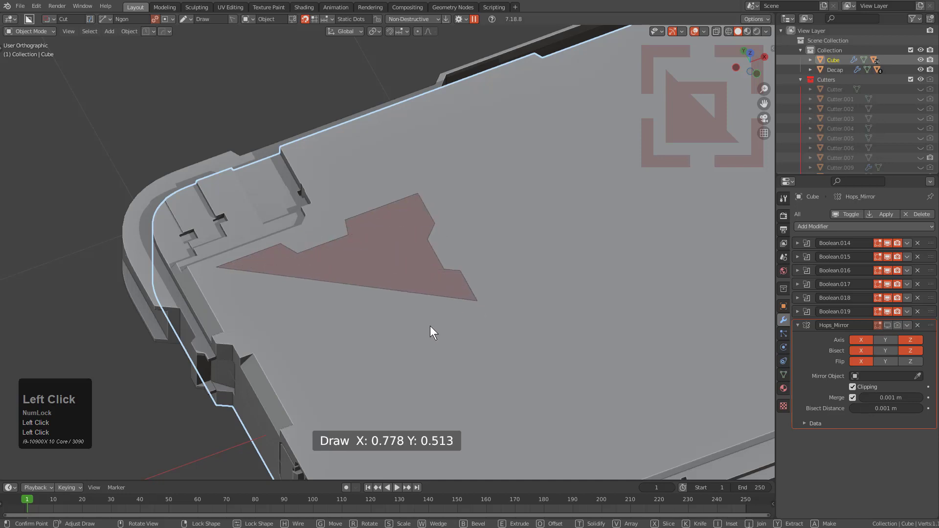
click(276, 380)
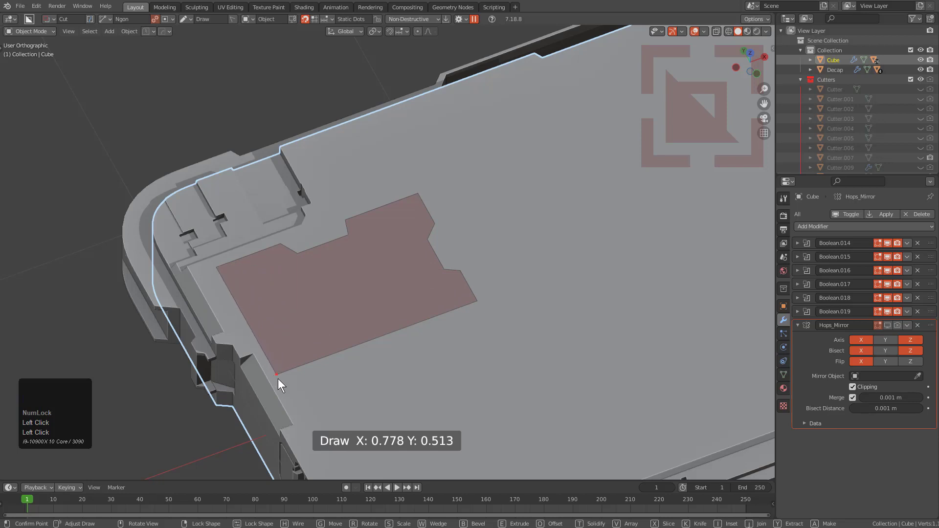
Extrude the notched polygon about 0.081, solidify it into a thin outline, and cut it as a panel line
double_click(277, 379)
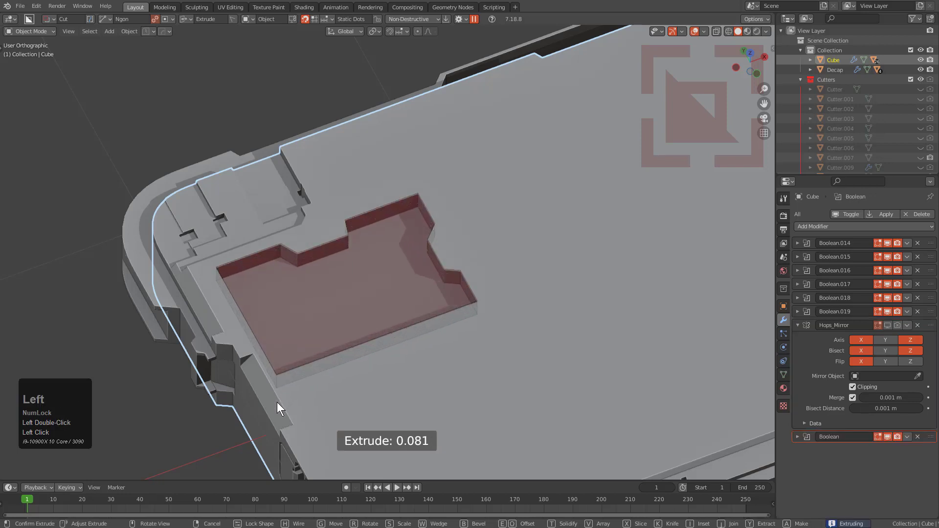
key(Tab)
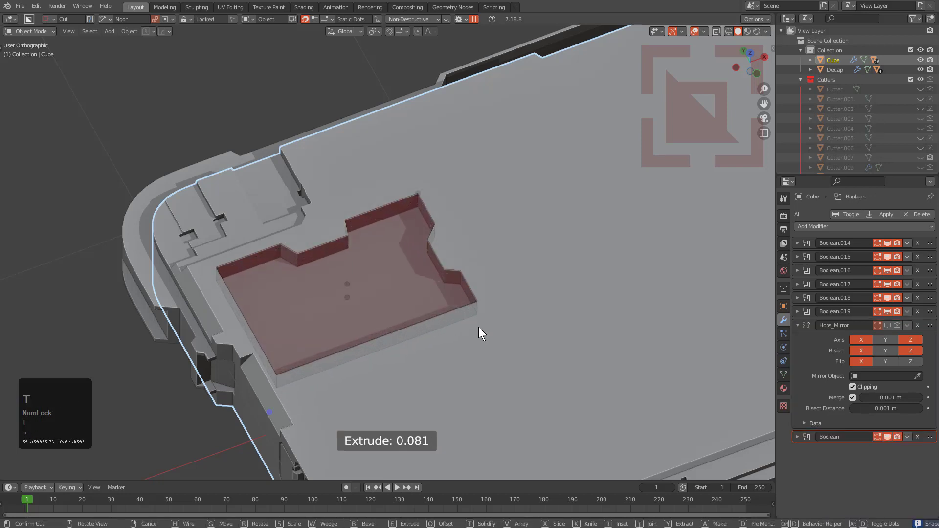
key(t)
key(Tab)
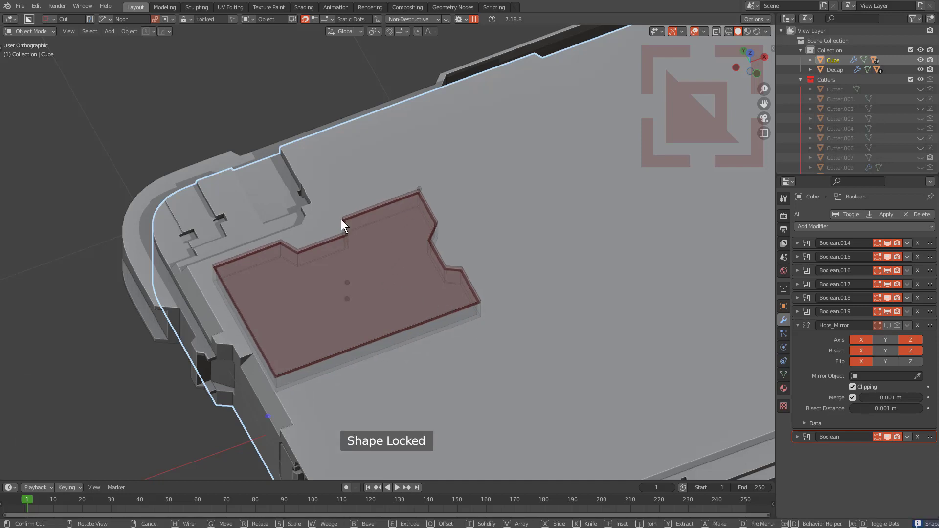
click(351, 246)
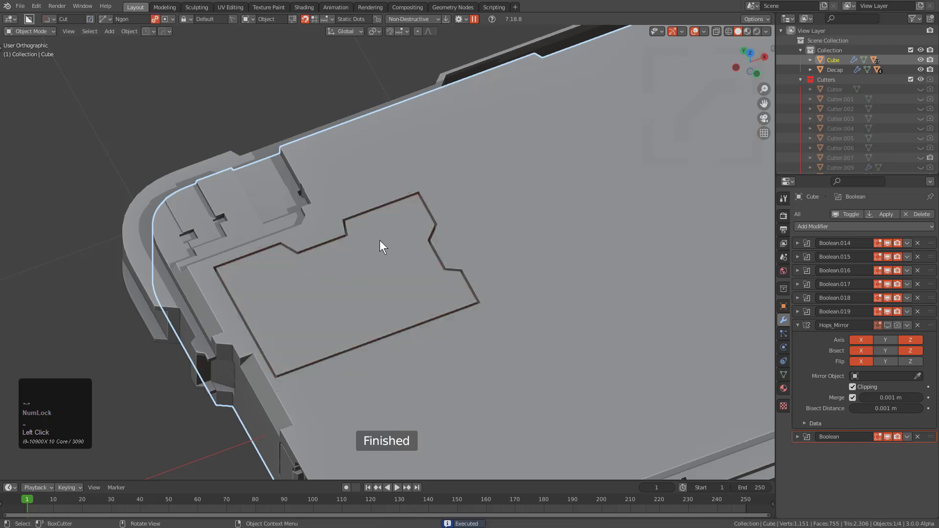
Disable Cyclic and draw an open Ngon line just inside the panel line, following its notched edges around to the lower side
click(153, 19)
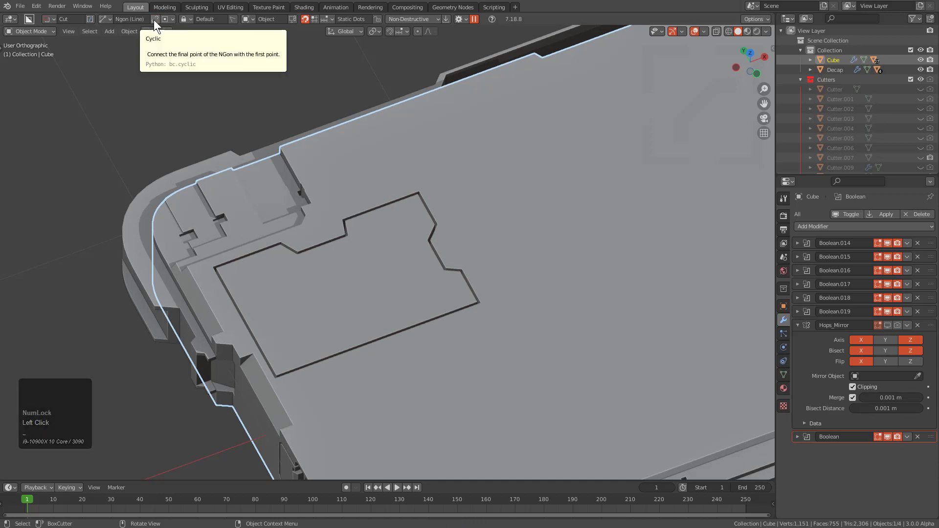
click(234, 272)
click(279, 254)
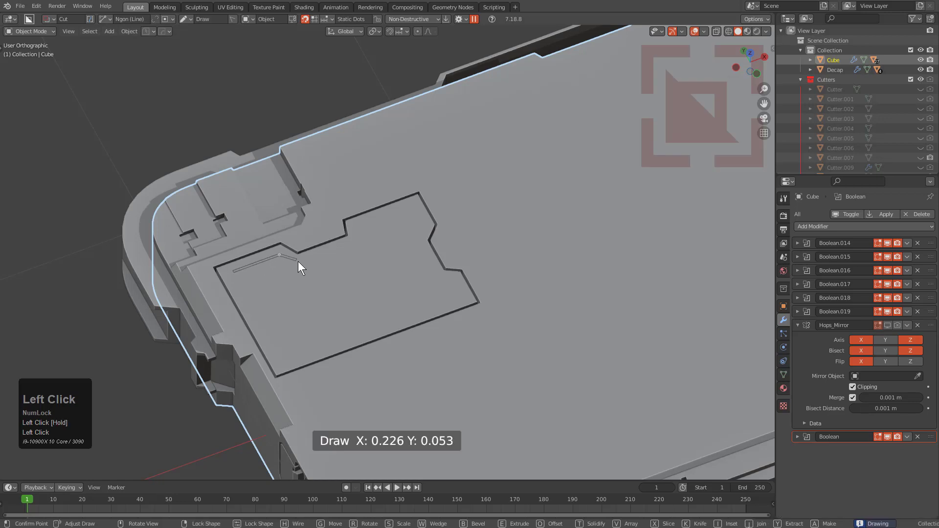
click(297, 263)
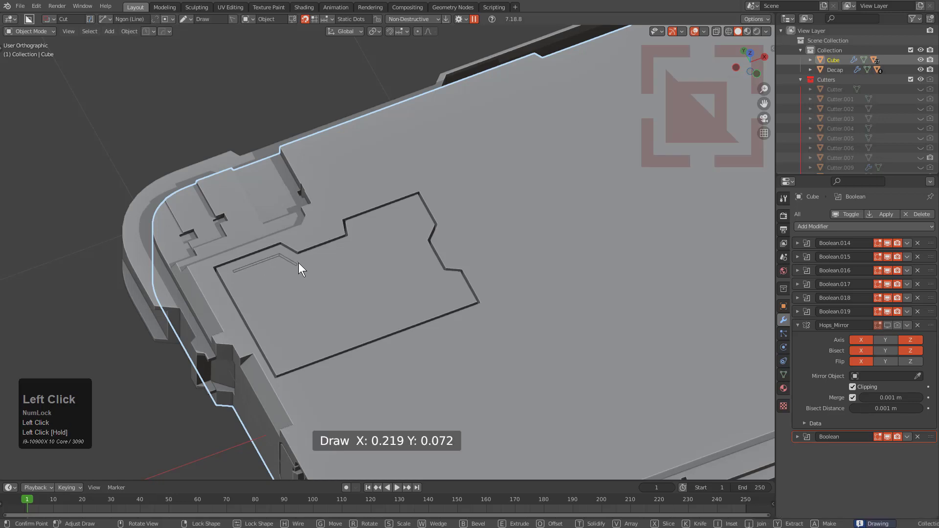
click(355, 244)
click(355, 226)
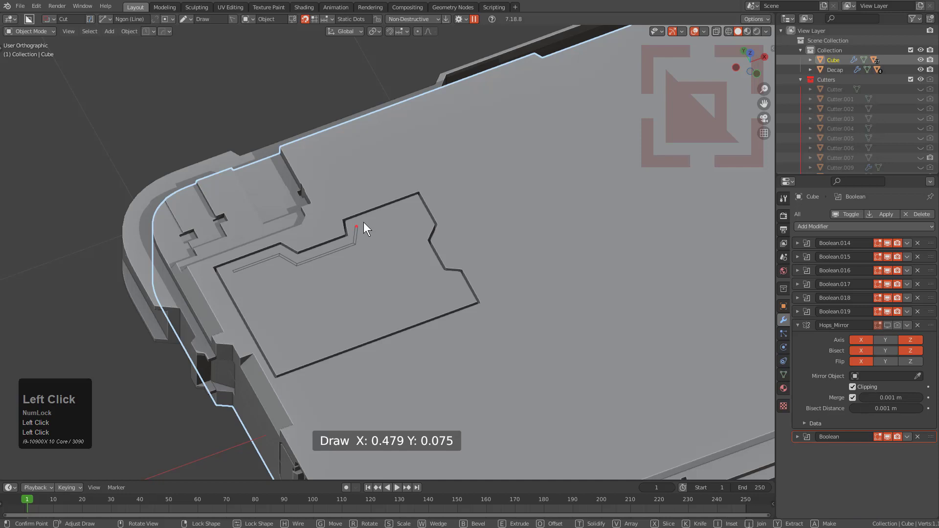
click(408, 208)
click(421, 227)
click(414, 240)
click(435, 277)
click(451, 277)
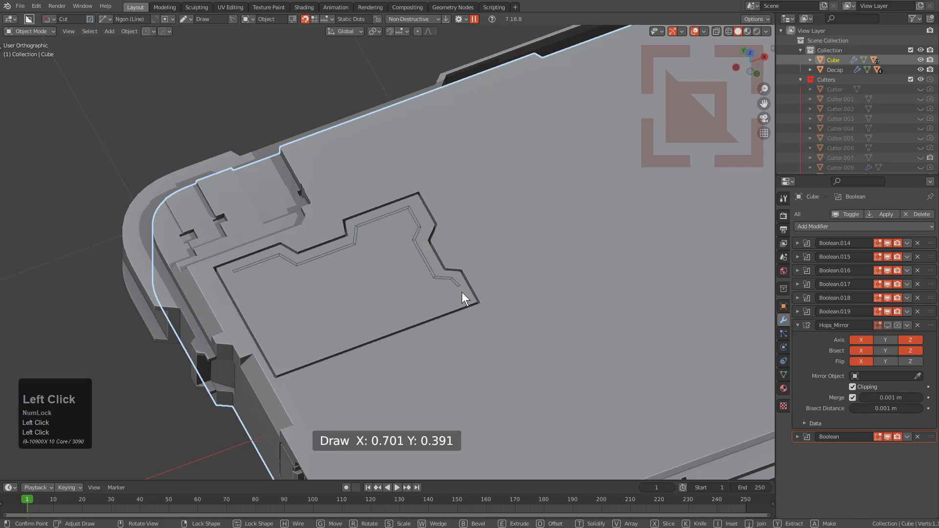
click(462, 296)
Solidify the open line to a thickness of about -0.020 and extrude it about 0.204 into the surface
key(t)
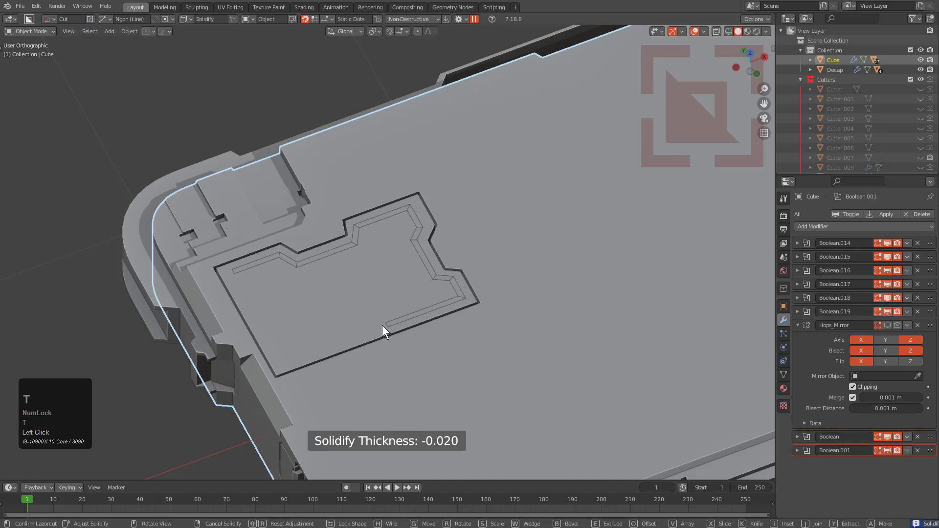
click(377, 325)
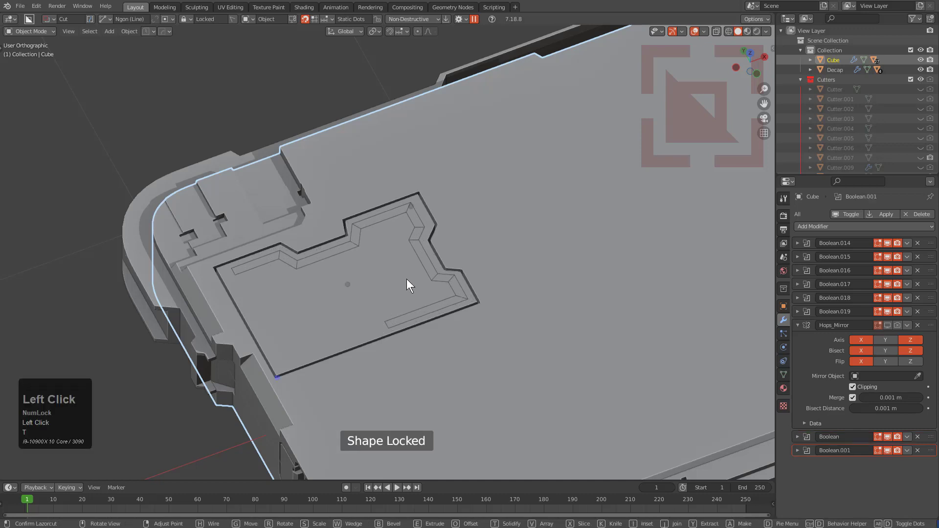
key(e)
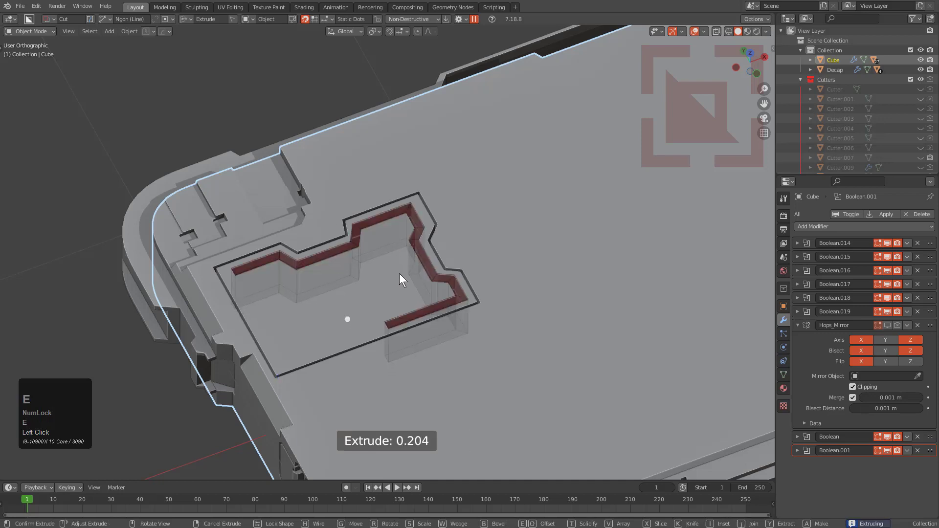
key(Tab)
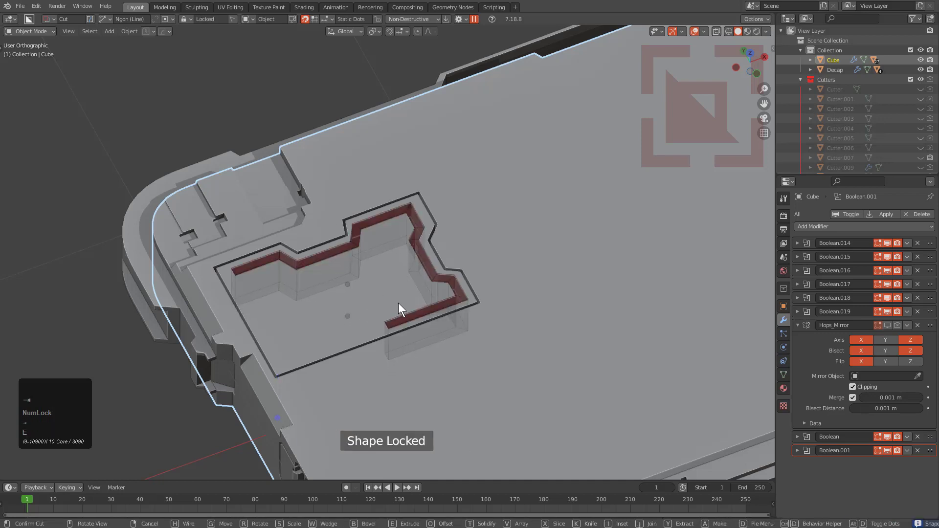
Round the groove cutter's corners with a multi-segment bevel about 0.020 wide
scroll(398, 303, up, 3)
key(b)
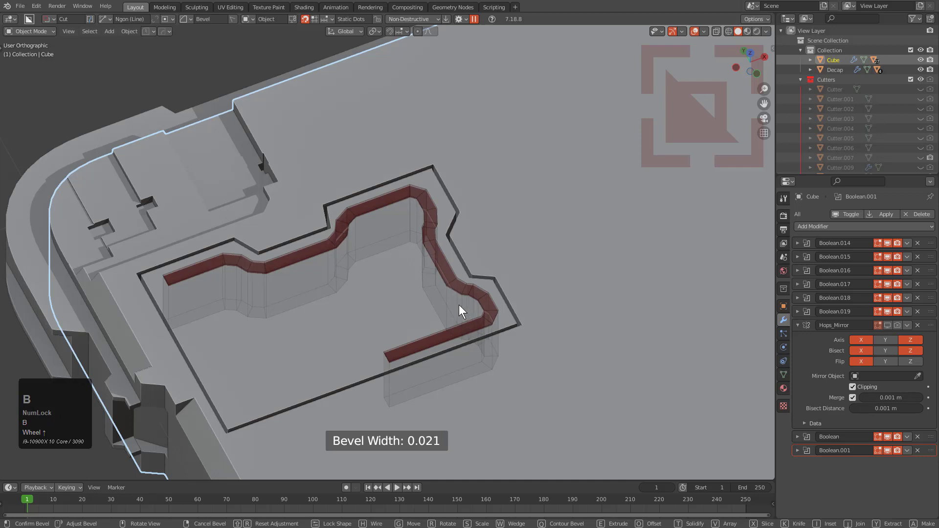
scroll(458, 305, up, 3)
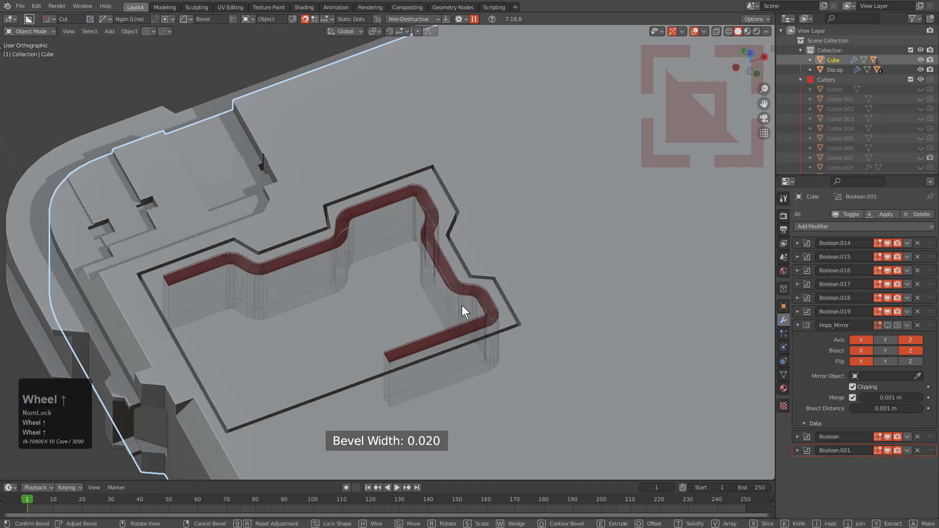
click(462, 305)
Widen the groove cutter's corner bevel to about 0.023 and complete the cut
scroll(366, 218, up, 3)
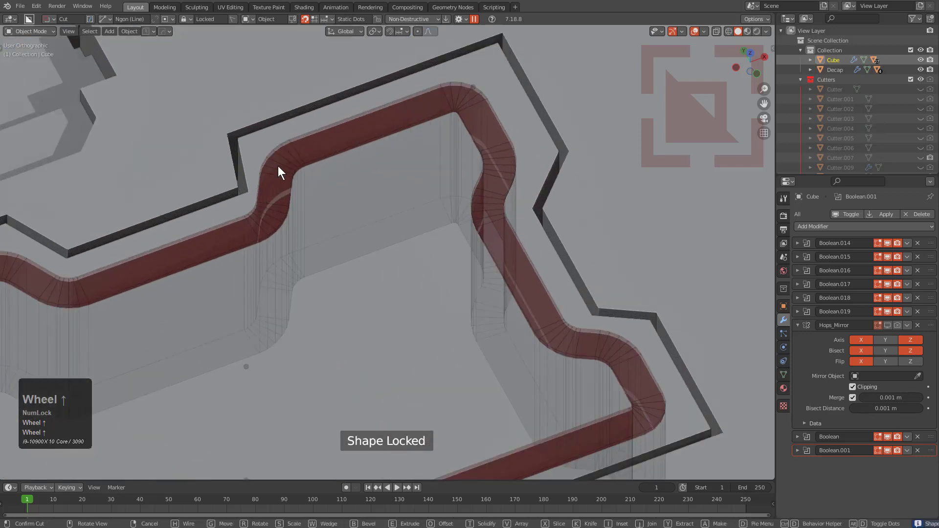
key(b)
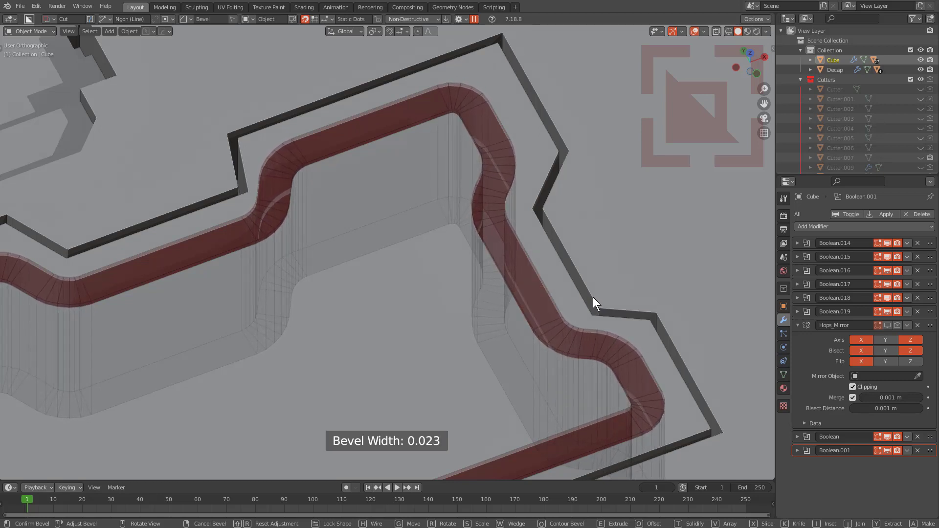
click(593, 297)
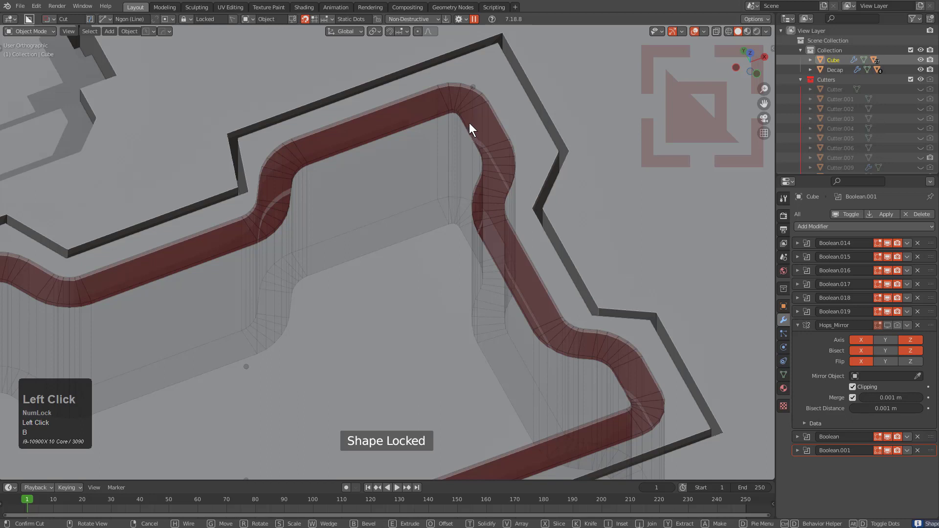
click(463, 107)
scroll(455, 118, down, 1)
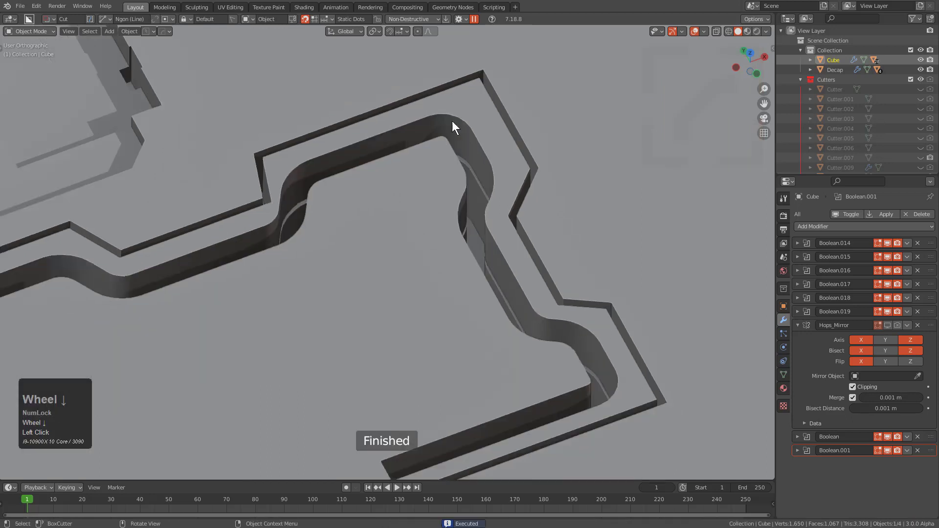
scroll(356, 256, down, 3)
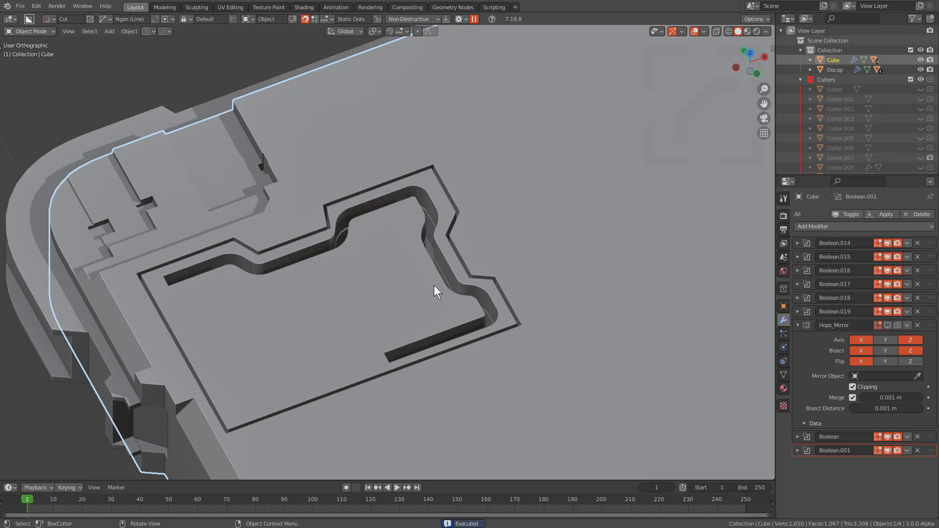
Re-enable Cyclic, draw a closed notched Ngon inside the rounded groove, and cut it about 0.022 into the surface
click(153, 19)
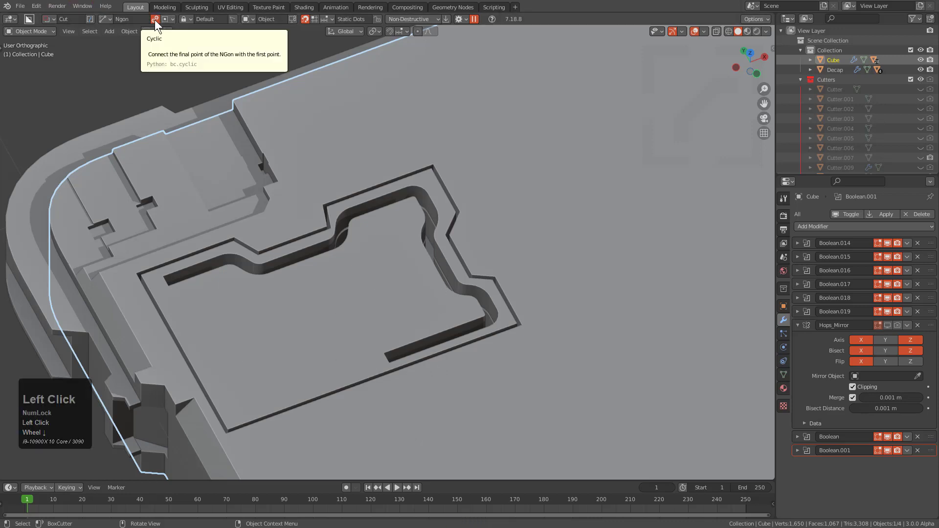
click(279, 295)
click(332, 275)
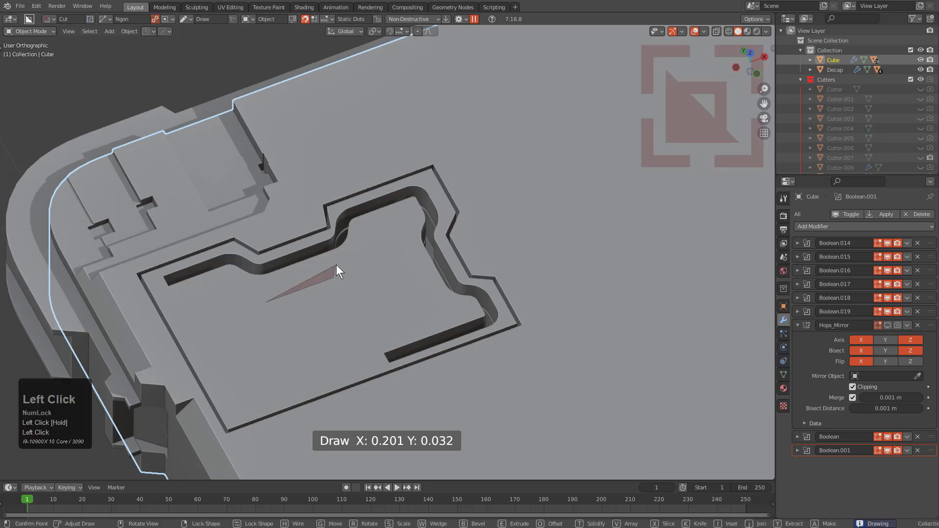
click(336, 265)
click(371, 251)
click(389, 286)
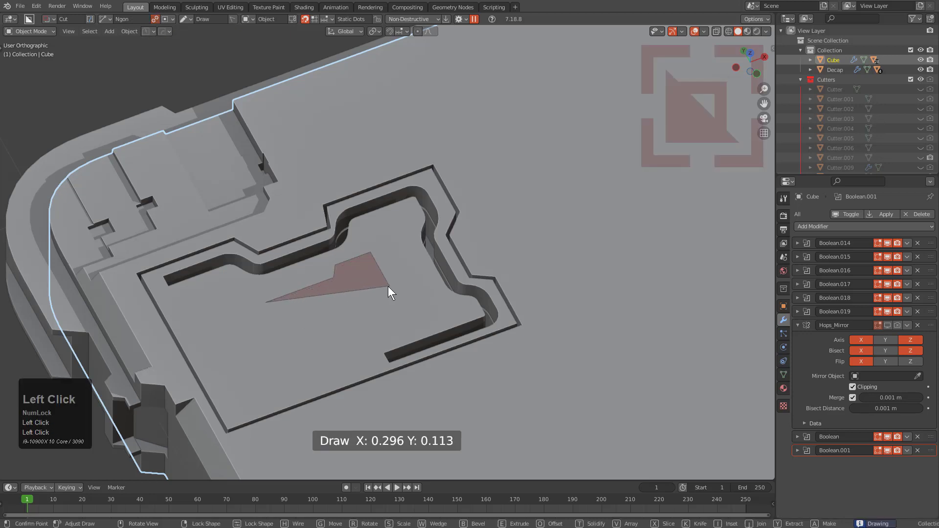
click(382, 295)
click(407, 319)
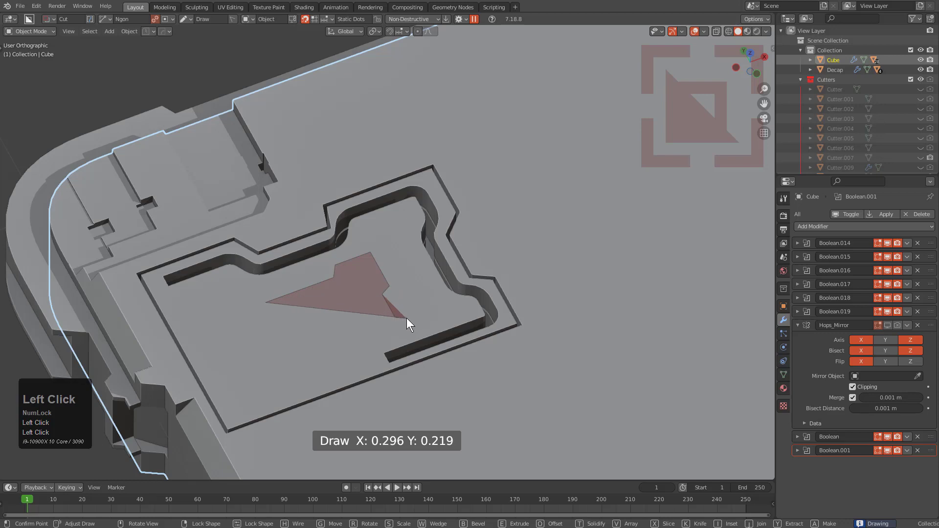
click(415, 333)
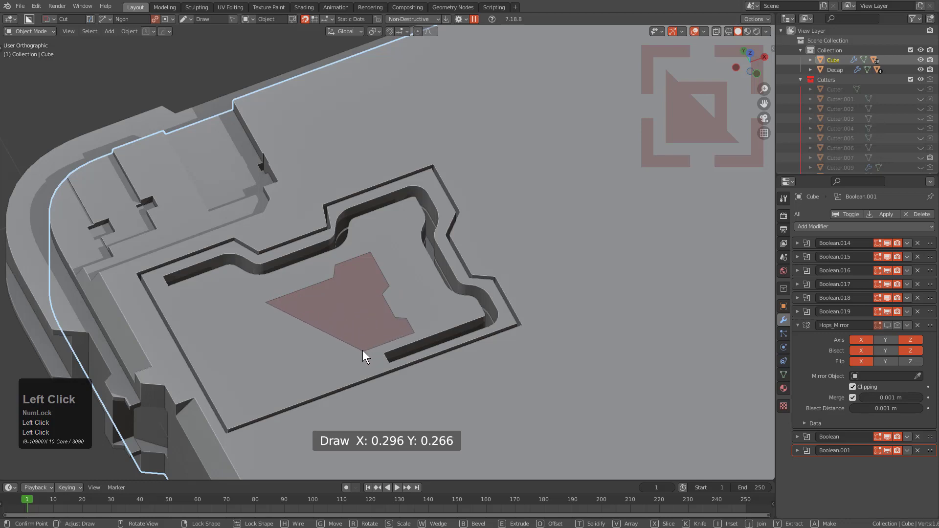
click(362, 350)
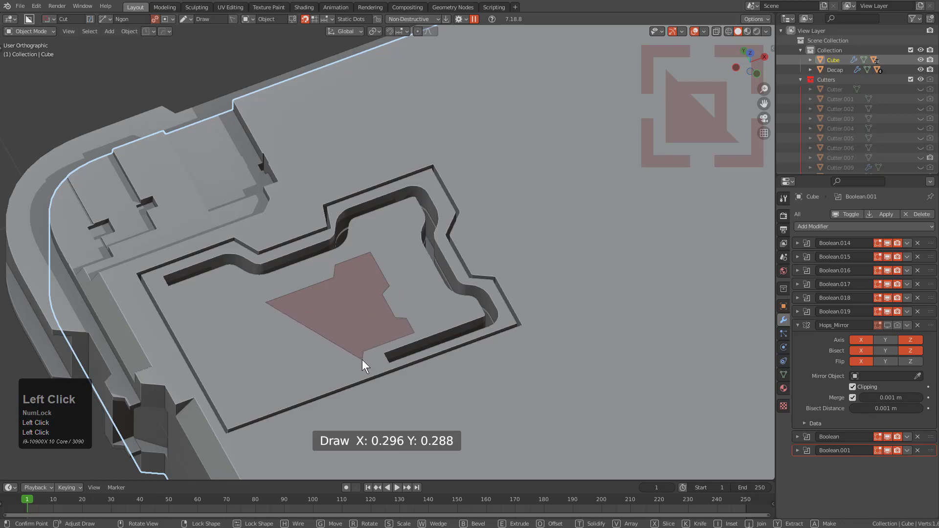
double_click(308, 380)
click(306, 387)
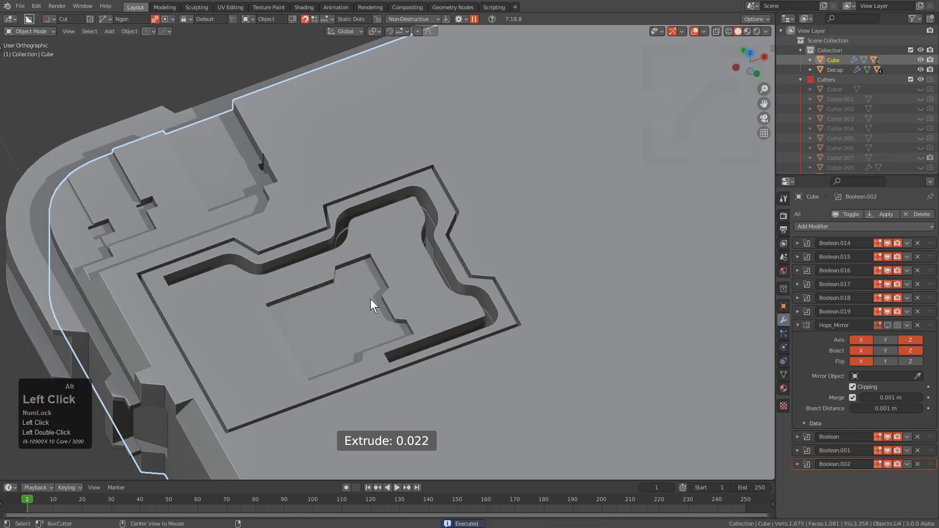
Switch the cutter shape to Lasso and cut a freehand curved pocket between the panel line's short straight side and the notched recess
alt+scroll(398, 292, up, 2)
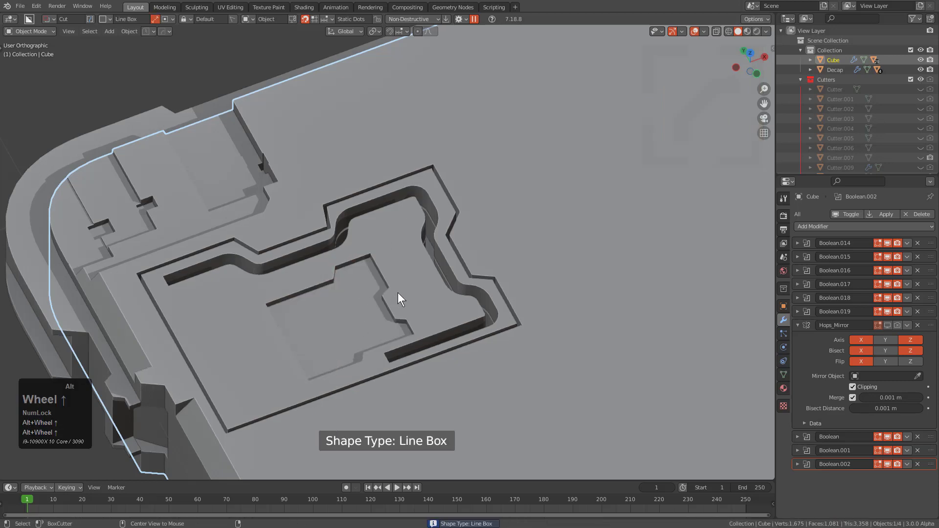
alt+scroll(398, 292, down, 2)
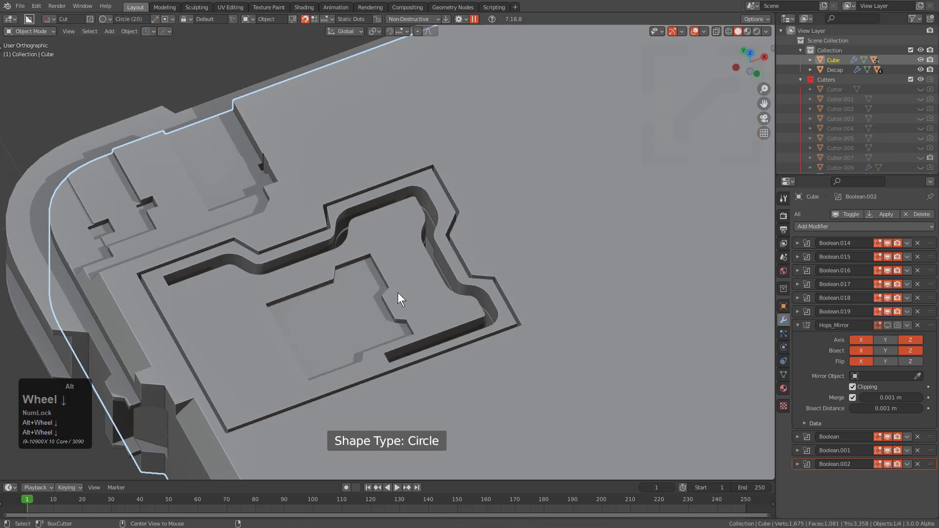
click(108, 18)
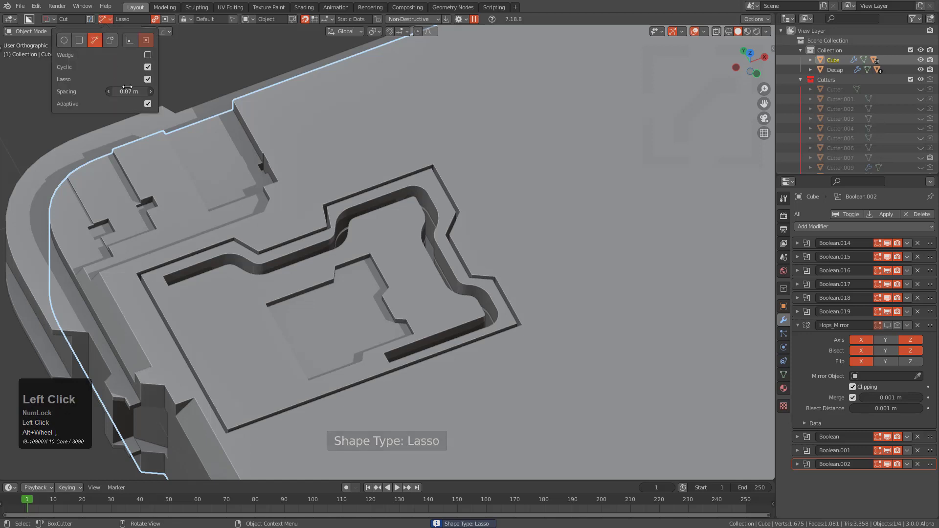
scroll(332, 289, up, 4)
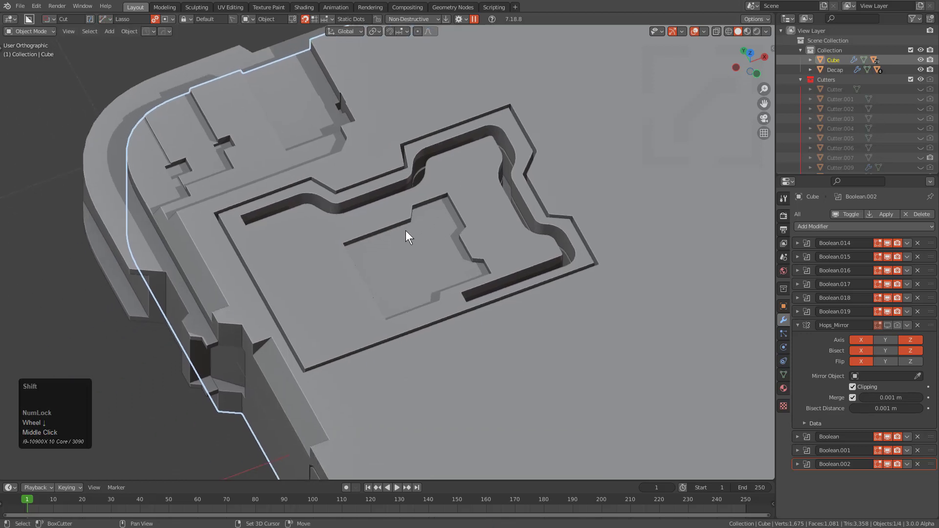
mouse_move(303, 222)
mouse_down()
mouse_move(277, 204)
mouse_move(258, 215)
mouse_move(251, 239)
mouse_move(230, 241)
mouse_move(227, 260)
mouse_move(275, 295)
mouse_move(267, 318)
mouse_move(305, 356)
mouse_move(291, 376)
mouse_move(323, 384)
mouse_move(351, 285)
mouse_move(351, 302)
mouse_up()
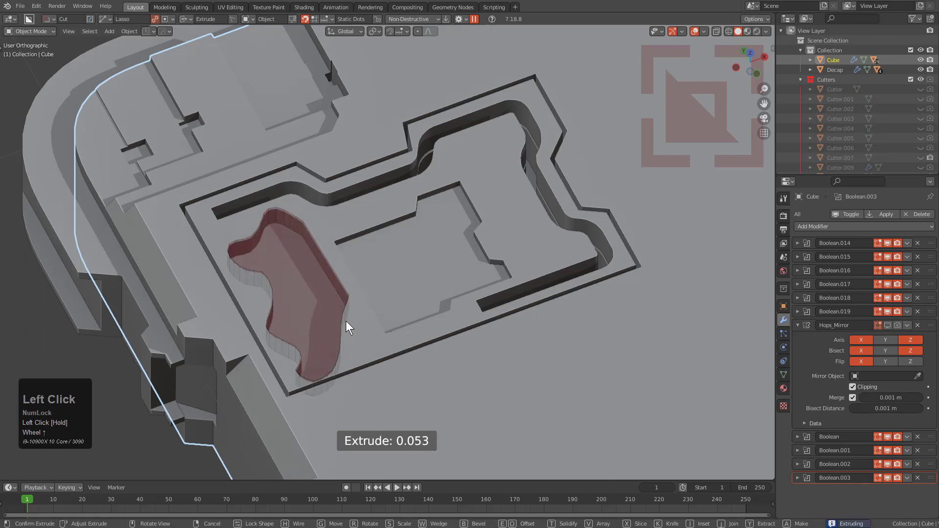
click(344, 371)
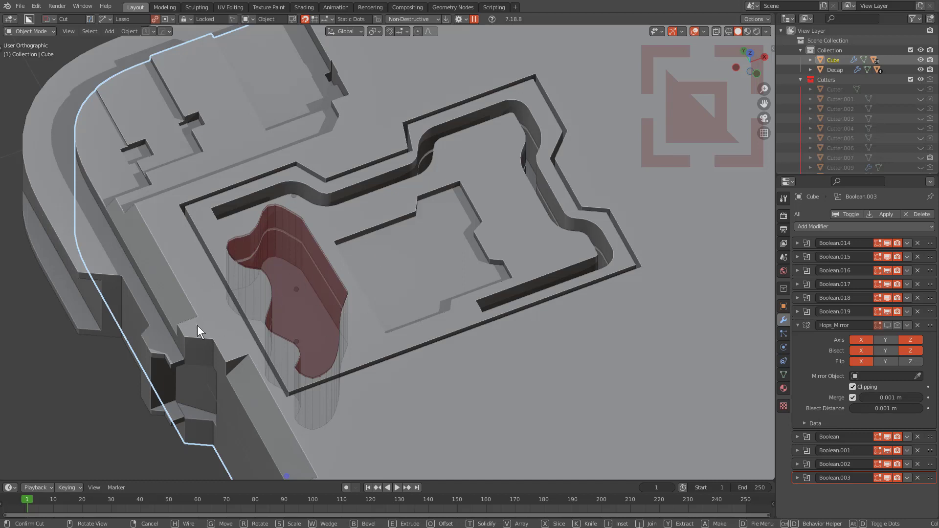
click(332, 289)
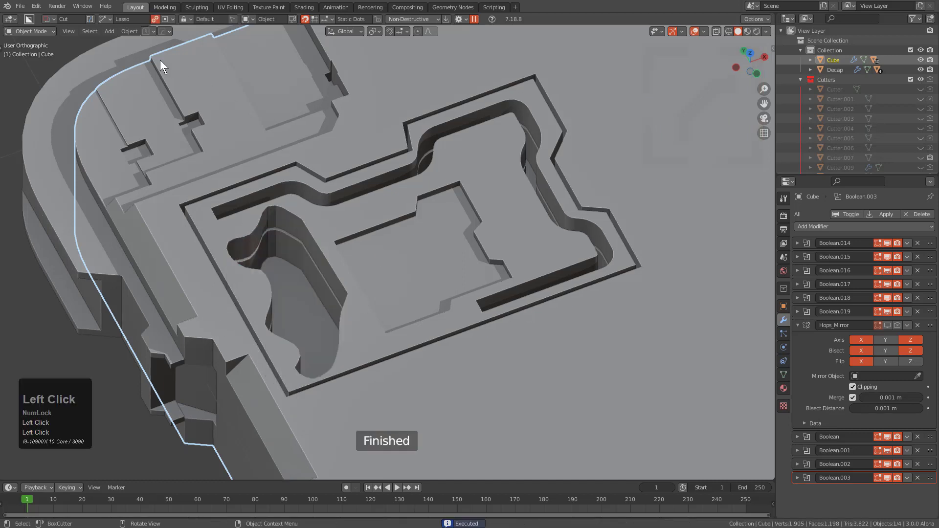
click(111, 19)
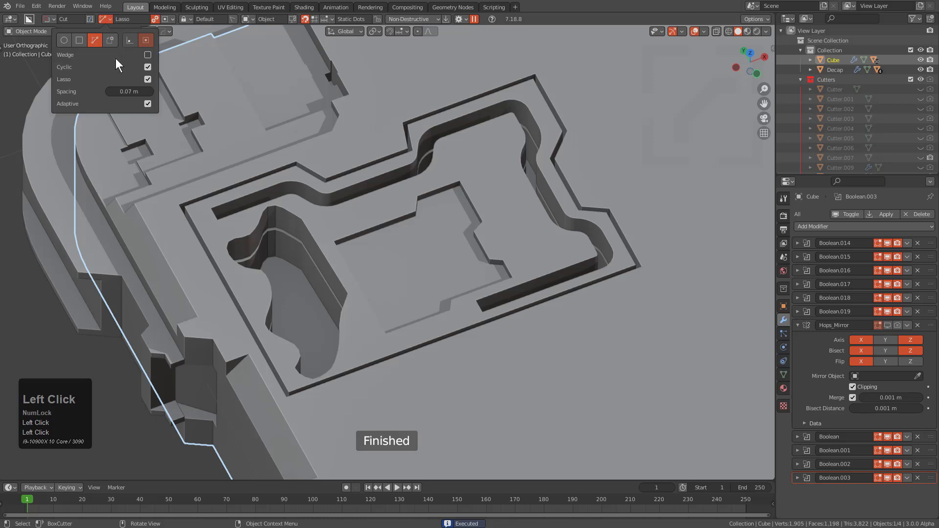
click(147, 103)
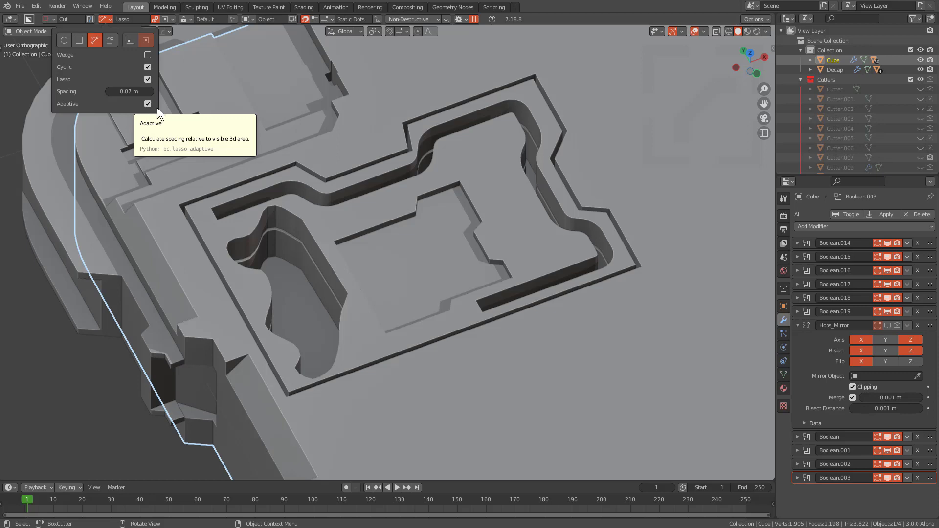
scroll(378, 234, down, 5)
mouse_move(278, 265)
mouse_down()
mouse_move(340, 182)
mouse_move(416, 177)
mouse_move(470, 239)
mouse_move(427, 299)
mouse_move(359, 344)
mouse_move(304, 399)
mouse_move(221, 370)
mouse_up()
scroll(349, 300, up, 6)
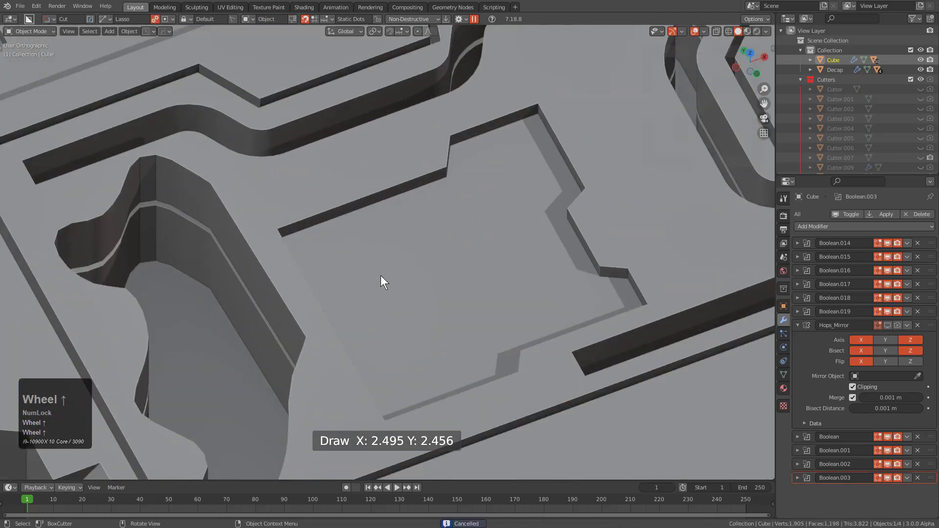
scroll(377, 276, up, 3)
mouse_move(326, 300)
mouse_down()
mouse_move(313, 232)
mouse_move(390, 248)
mouse_move(485, 210)
mouse_move(447, 305)
mouse_move(444, 398)
mouse_move(366, 350)
mouse_move(311, 394)
mouse_move(260, 318)
mouse_move(283, 315)
mouse_up()
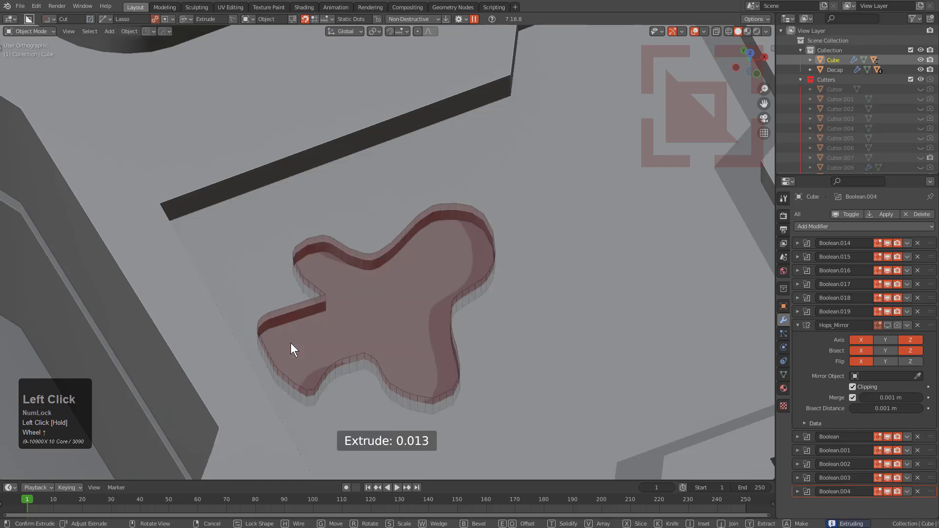
right_click(292, 370)
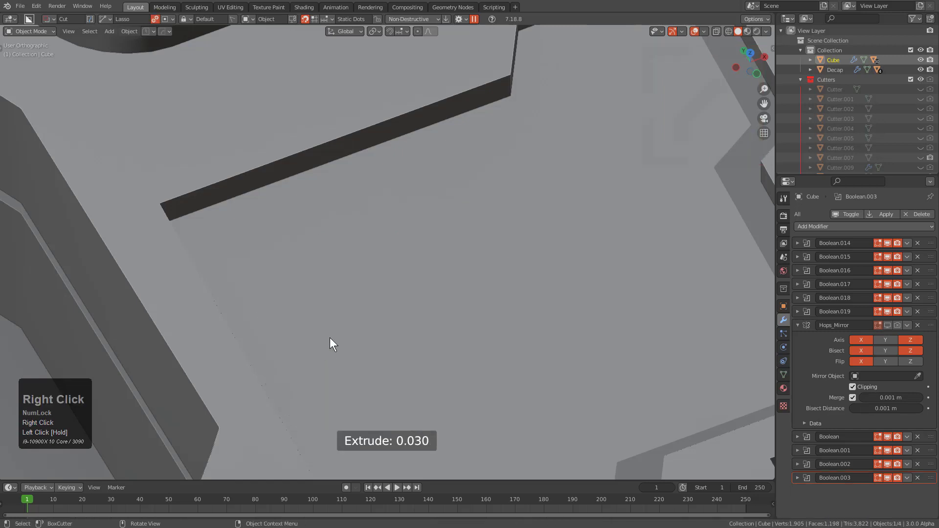
scroll(283, 258, down, 2)
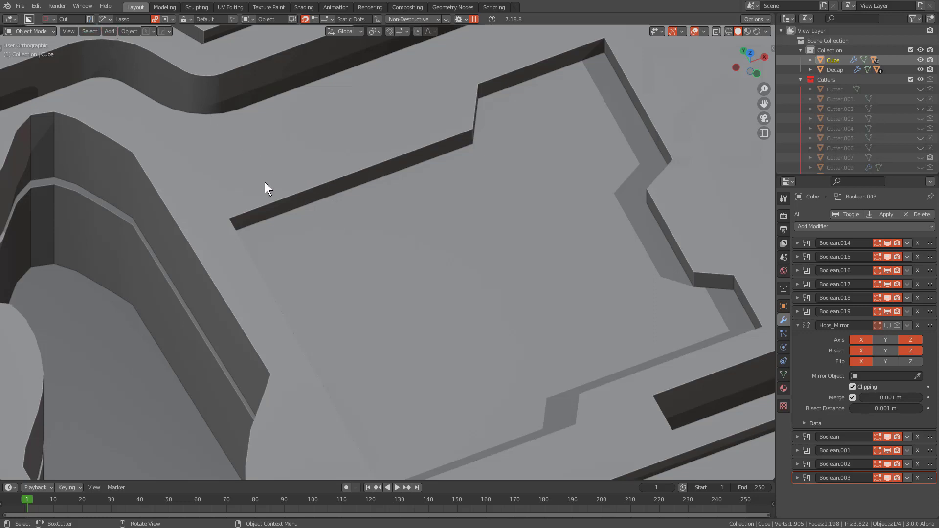
Turn off the Lasso option so the shape is a regular Ngon, with Cyclic left enabled
click(108, 19)
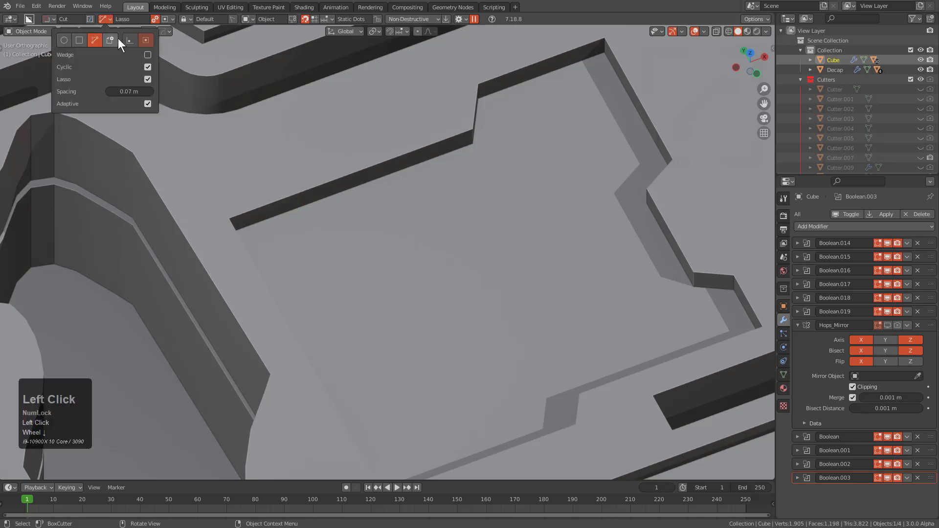
click(147, 79)
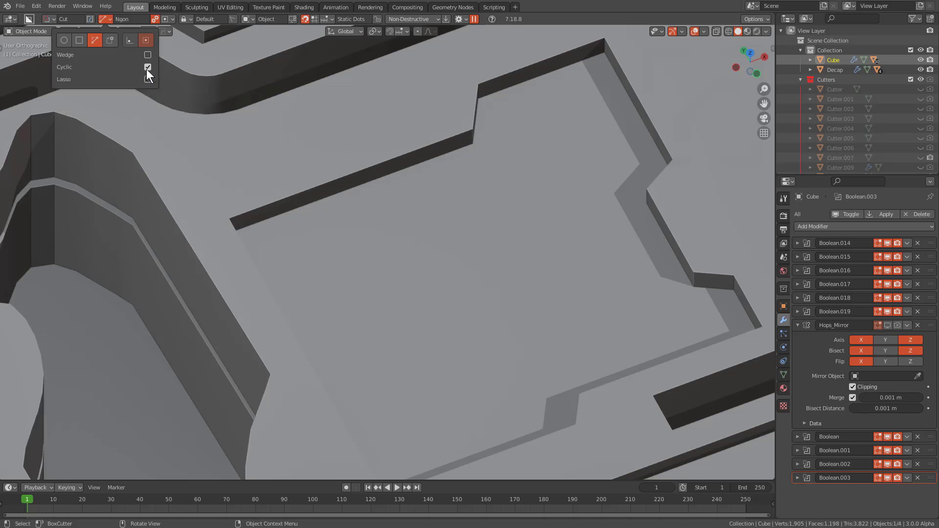
click(147, 67)
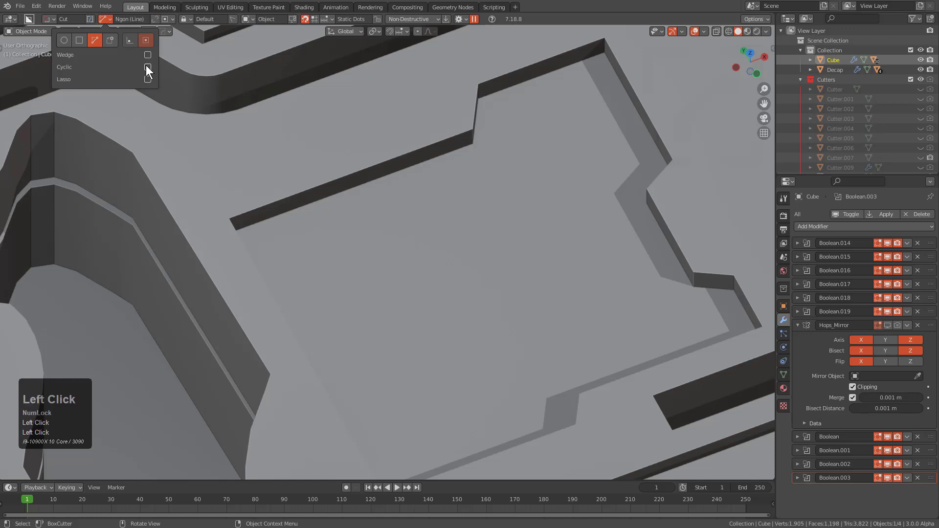
click(148, 67)
click(147, 67)
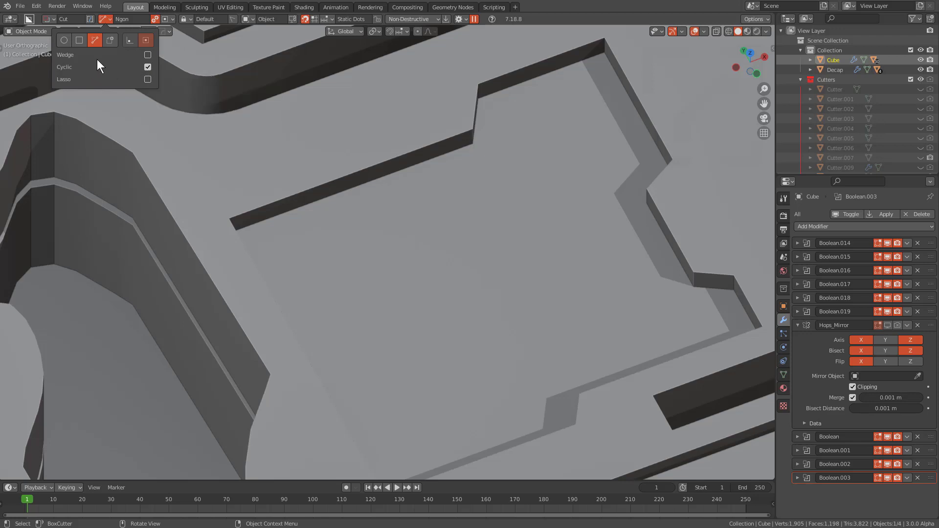
Draw a Box cutter around the whole panel detail, extrude it about 0.165, and extract the enclosed geometry as a custom cutter
click(107, 43)
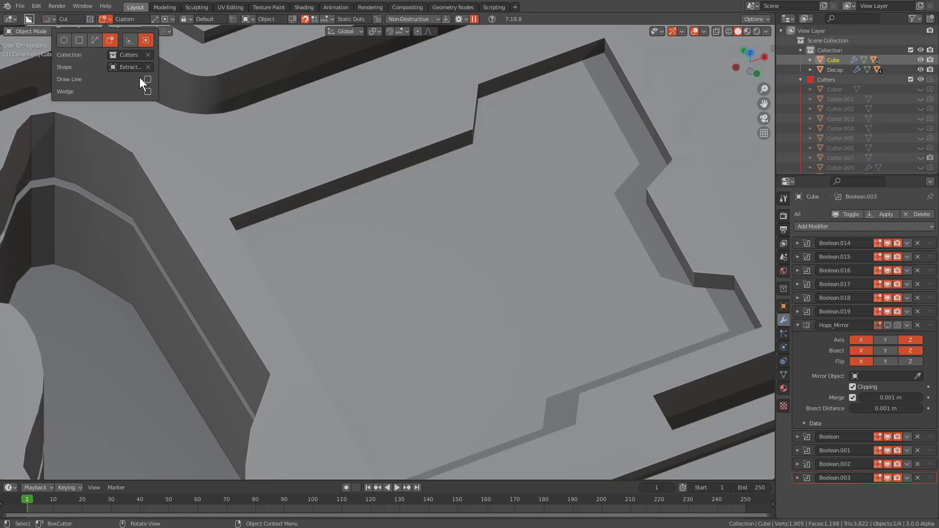
scroll(405, 184, down, 5)
key(d)
click(363, 225)
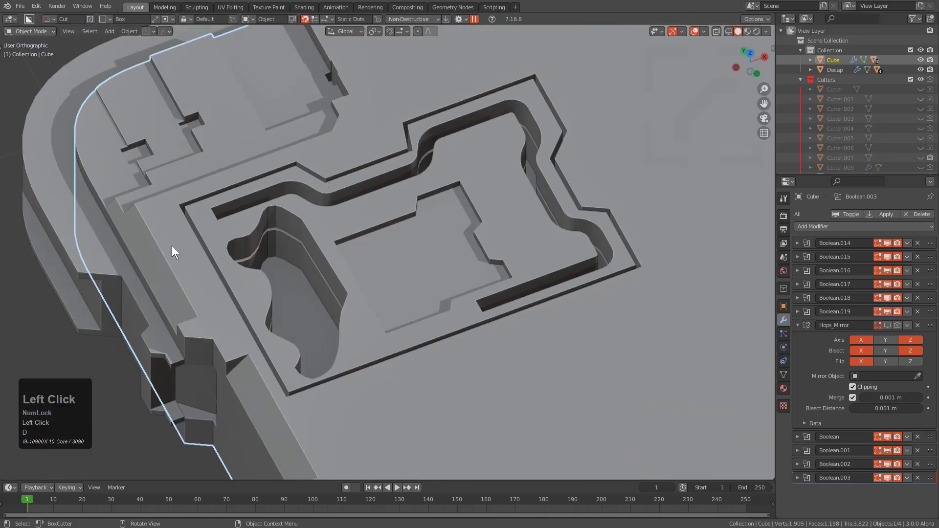
drag(166, 204, 670, 266)
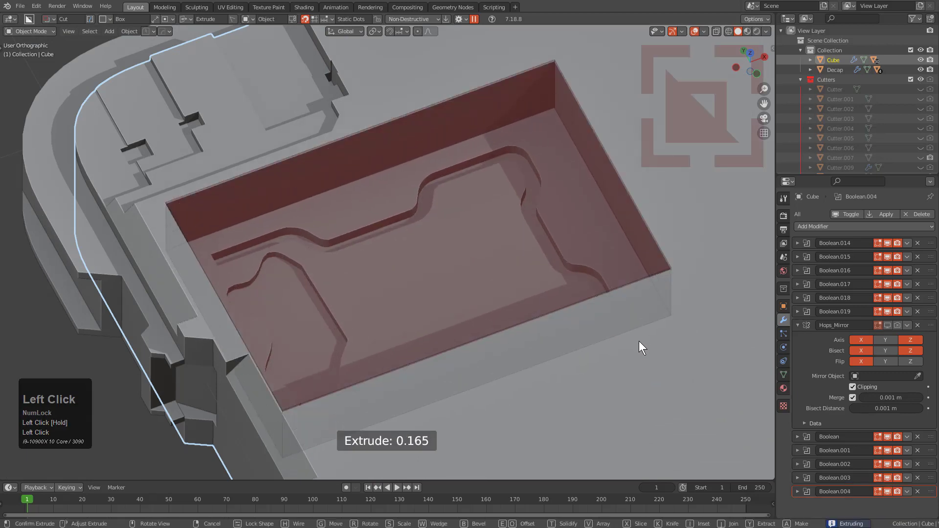
key(y)
click(638, 342)
Draw the extracted custom cutter on the top face beside the original panel and cut it about 0.135 deep
scroll(515, 242, down, 3)
shift+middle_drag(514, 242, 318, 226)
mouse_move(318, 226)
mouse_down()
mouse_move(527, 236)
mouse_move(494, 240)
mouse_move(592, 213)
mouse_move(528, 209)
mouse_move(530, 241)
mouse_up()
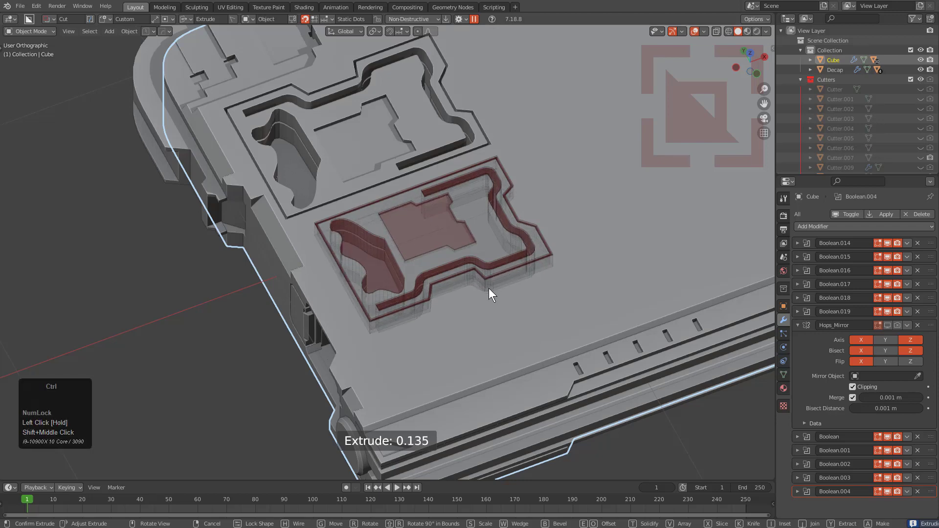
click(488, 289)
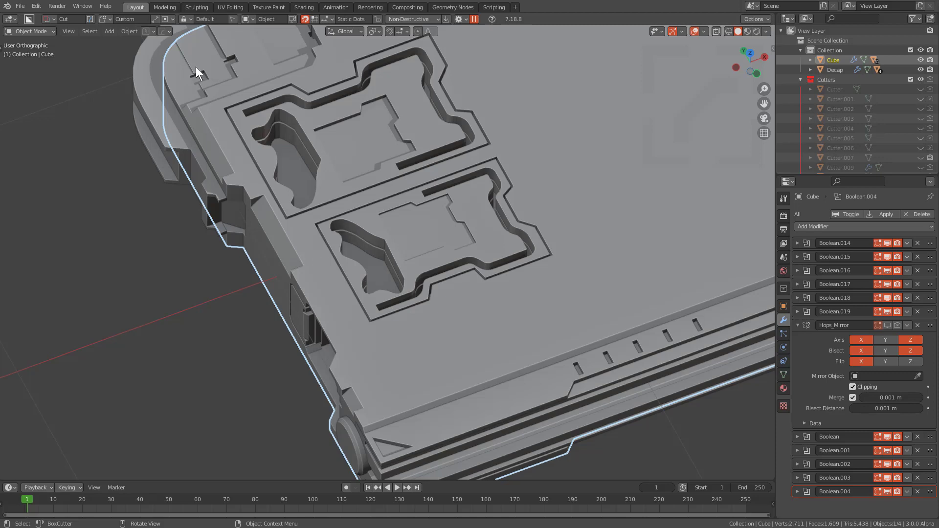
Enable Draw Line for the custom shape and draw an angled smaller copy beyond the second panel, extruding it about 0.145
click(109, 18)
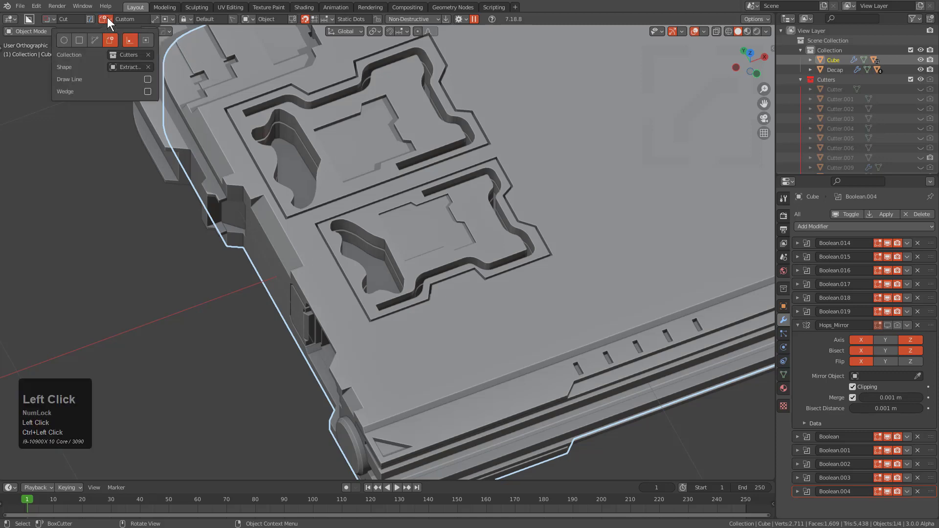
click(147, 79)
mouse_move(362, 210)
shift+middle_down()
mouse_move(376, 219)
mouse_move(385, 144)
shift+middle_up()
click(386, 139)
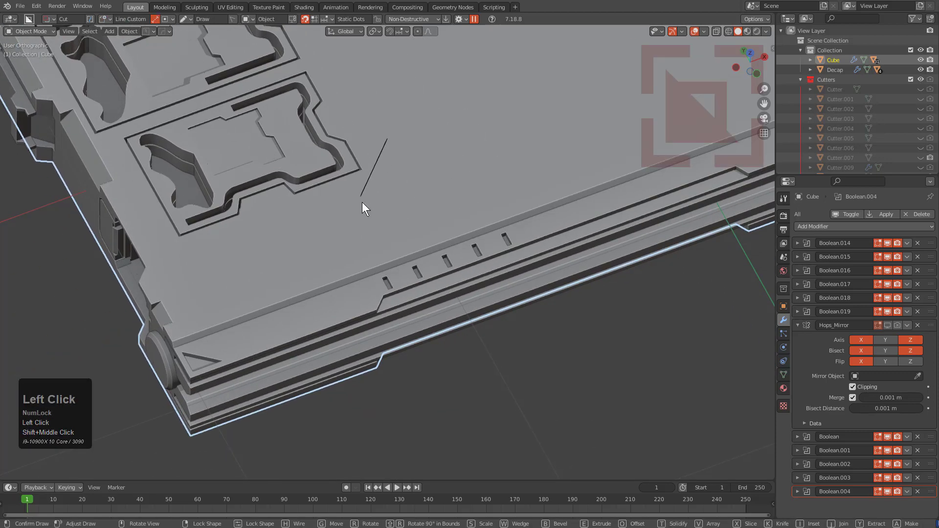
mouse_move(362, 201)
mouse_down()
mouse_move(490, 227)
mouse_move(440, 211)
mouse_move(409, 235)
mouse_up()
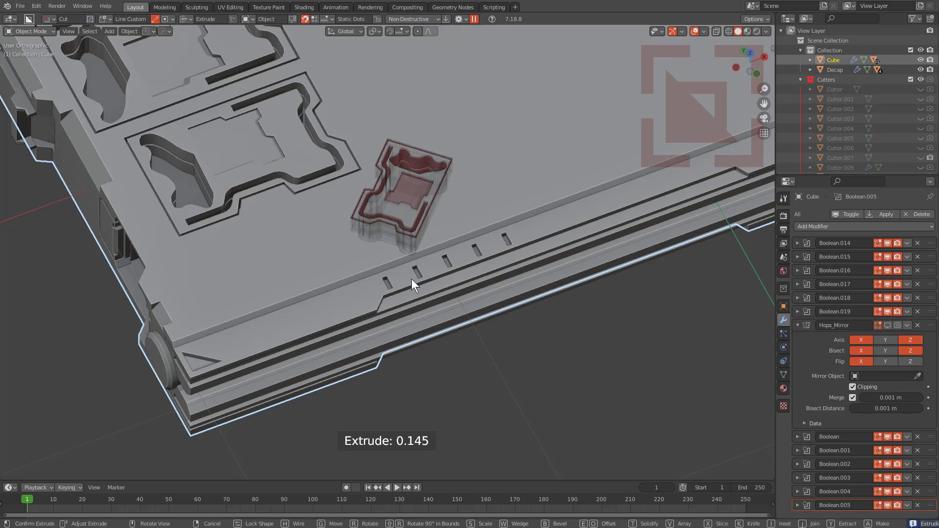
Try the Wedge option on the angled custom cutter with an extrusion of about 0.208, and cancel the cut
key(w)
key(w)
key(w)
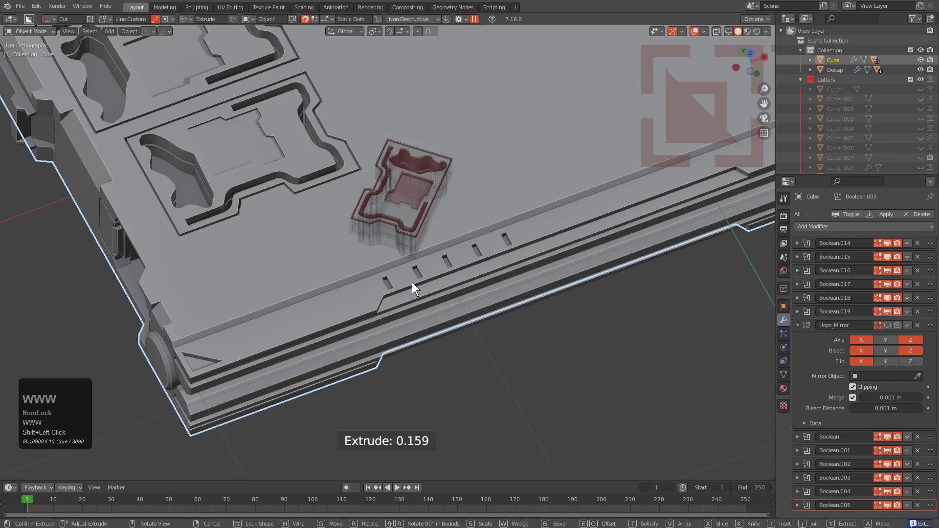
key(w)
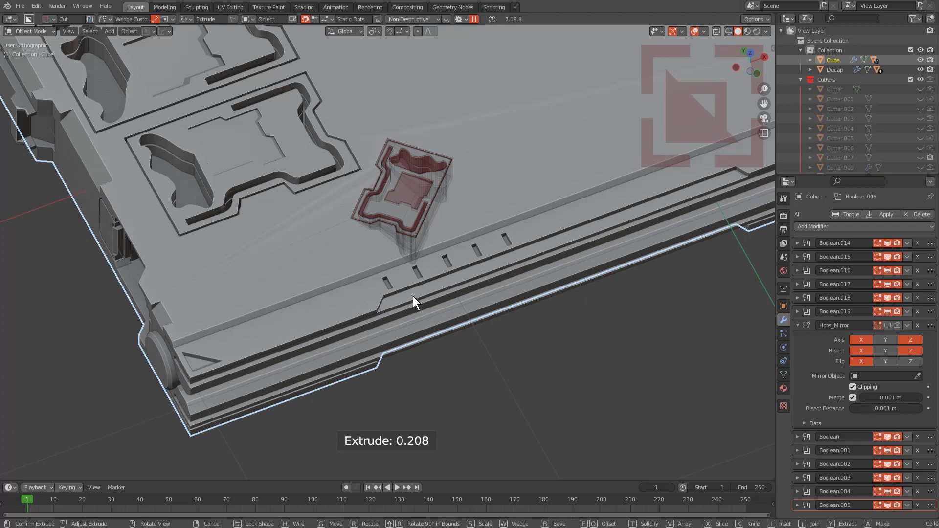
right_click(412, 295)
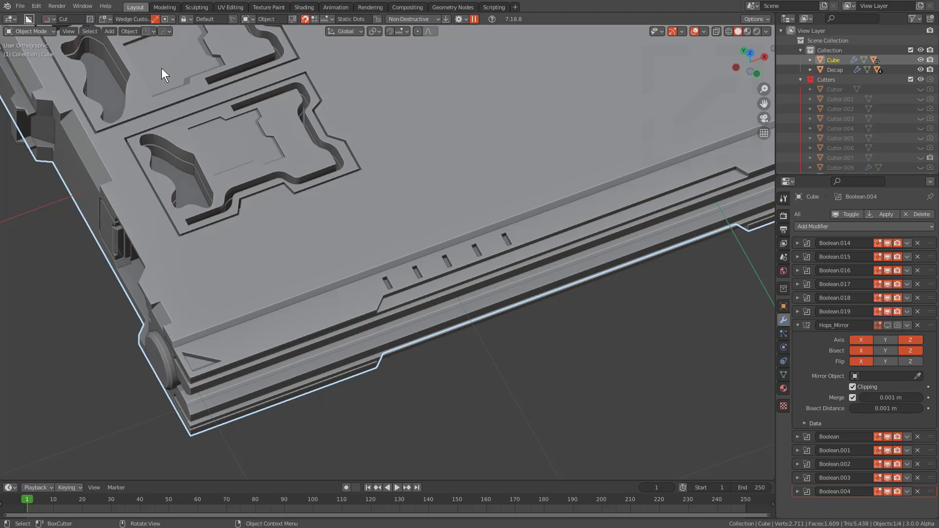
Open the cutter shape settings for the wedged custom shape
click(106, 18)
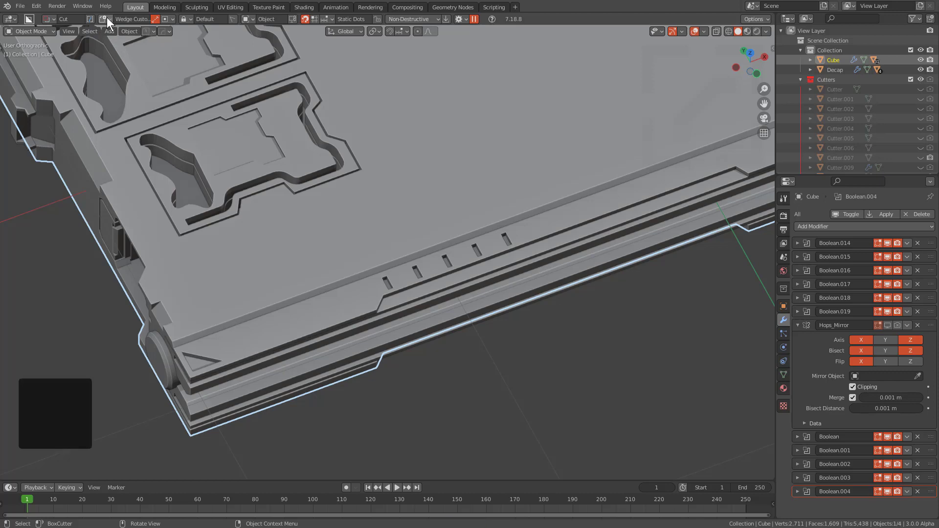